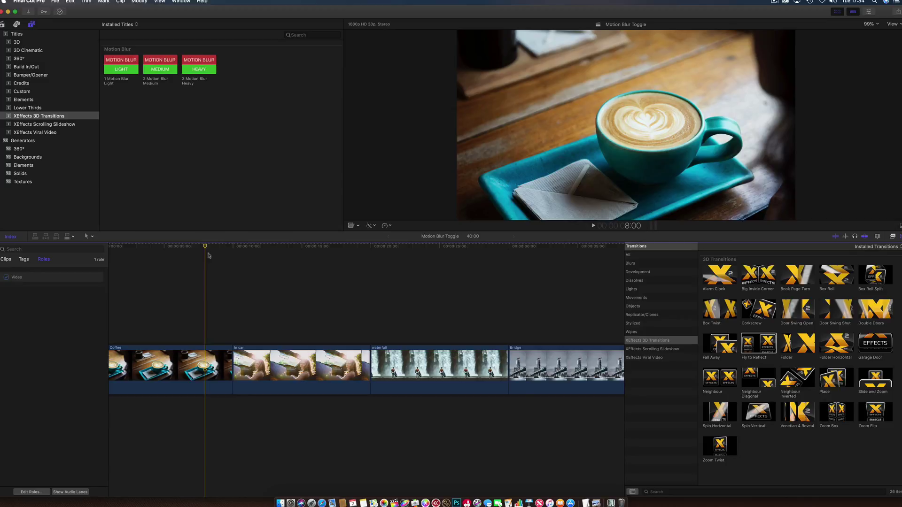
- Add the Fly to Reflect transition between the Coffee and In car clips and play it back
left_click_drag(209, 255, 218, 279)
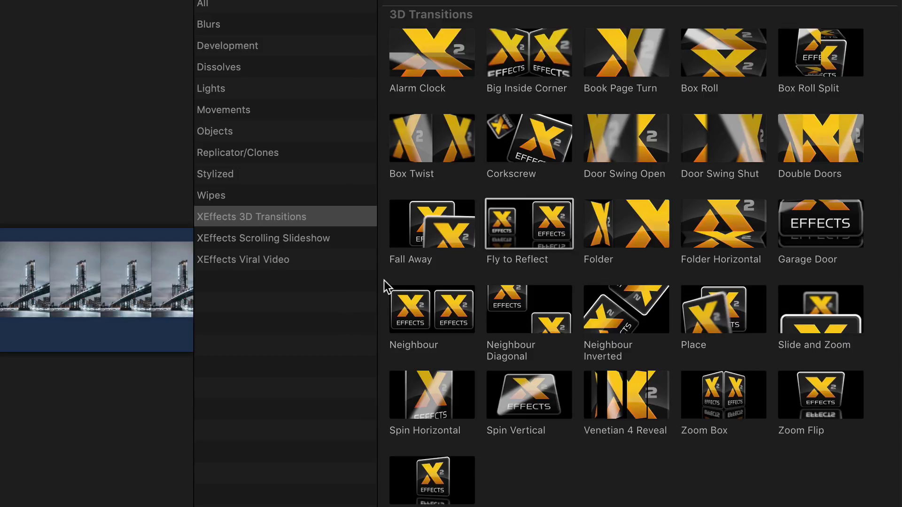
left_click_drag(392, 293, 240, 374)
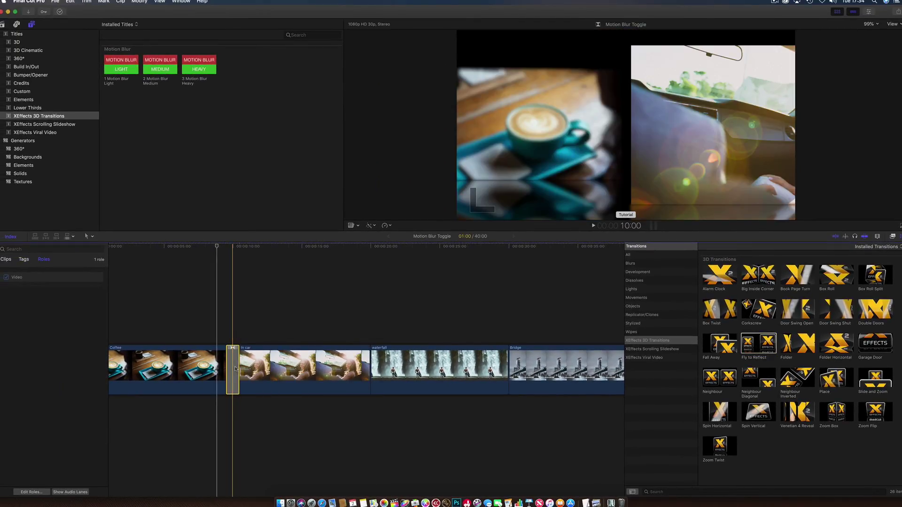
left_click(226, 257)
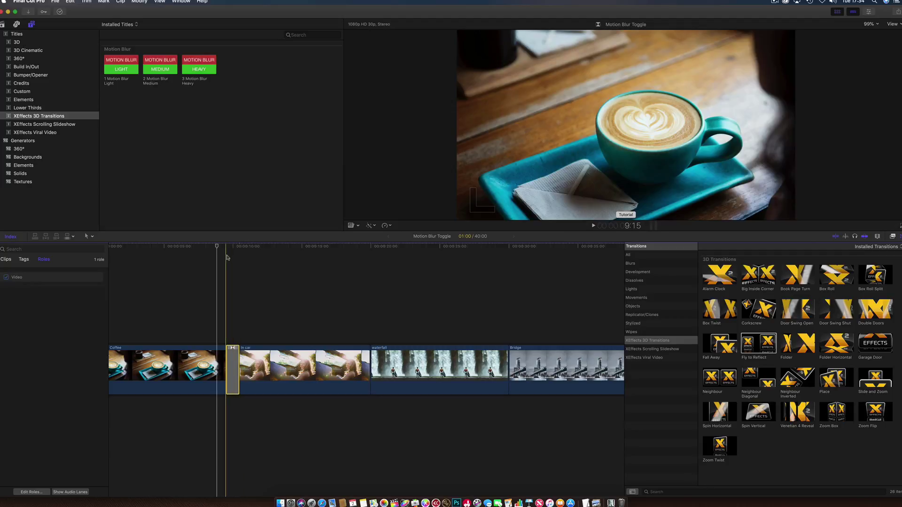
key("space")
key("space")
- Place the Folder transition between the In car and waterfall clips and preview it
left_click(370, 291)
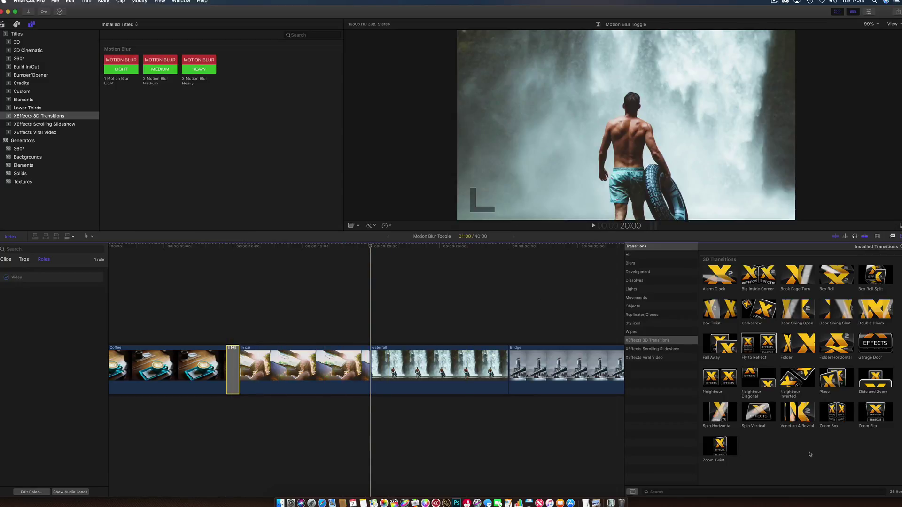
left_click_drag(796, 363, 370, 367)
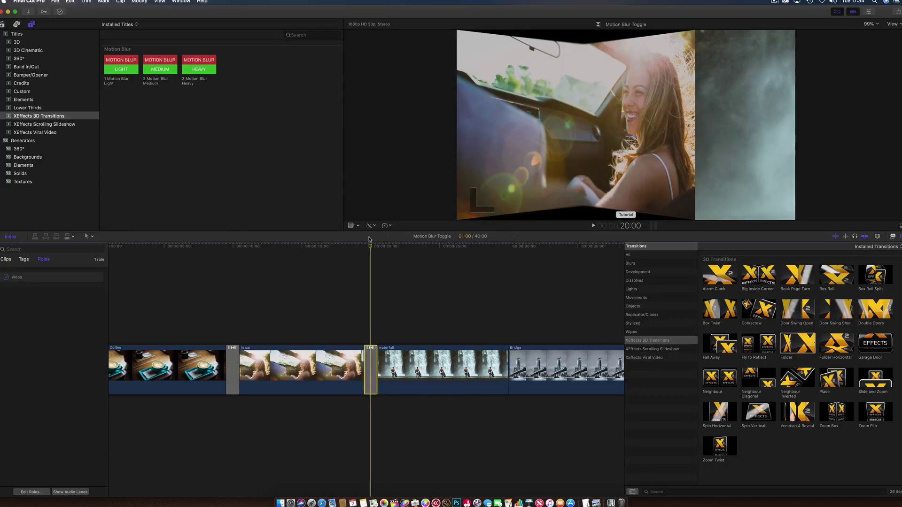
left_click(363, 247)
key("space")
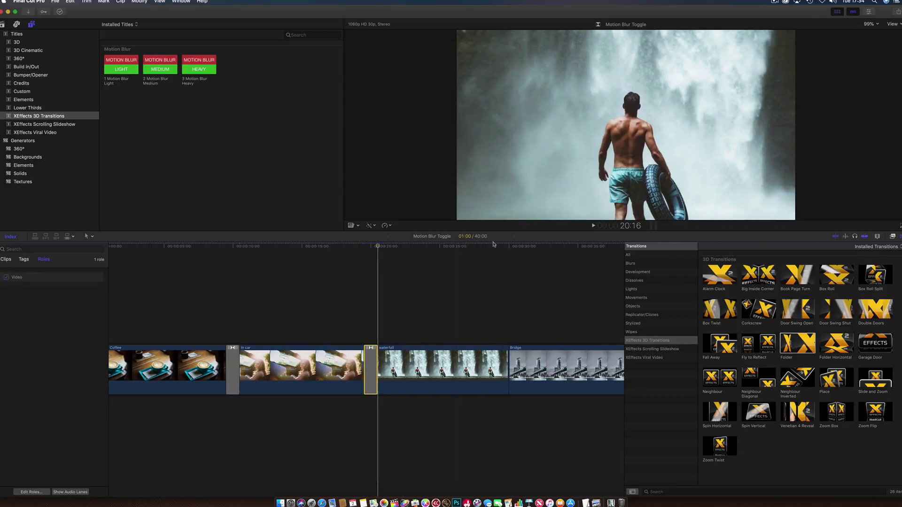
- Apply the Box Roll Split transition between the waterfall and Bridge clips and play through it
left_click(509, 247)
left_click_drag(879, 285, 509, 366)
key("space")
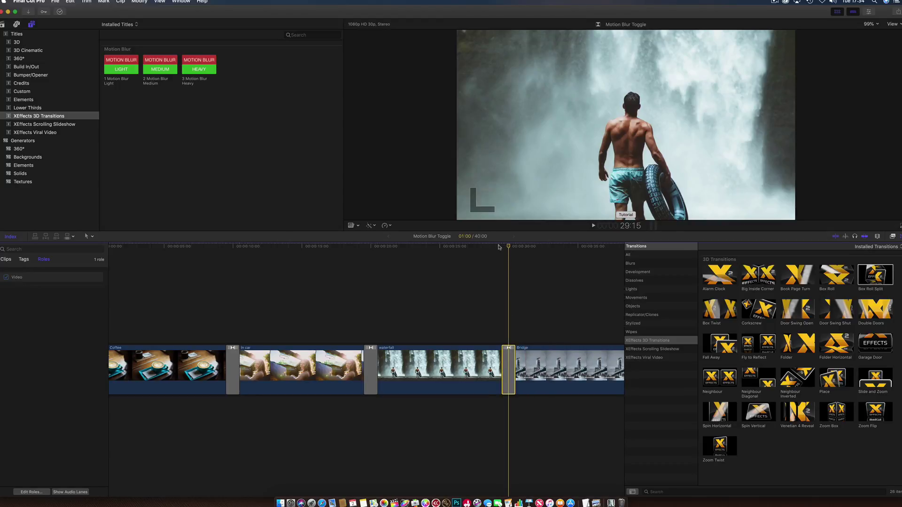
left_click_drag(512, 248, 502, 248)
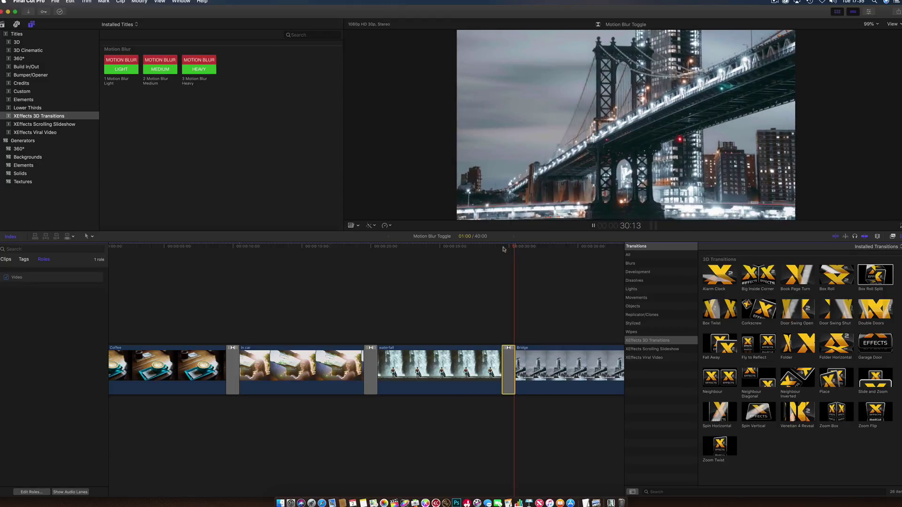
key("space")
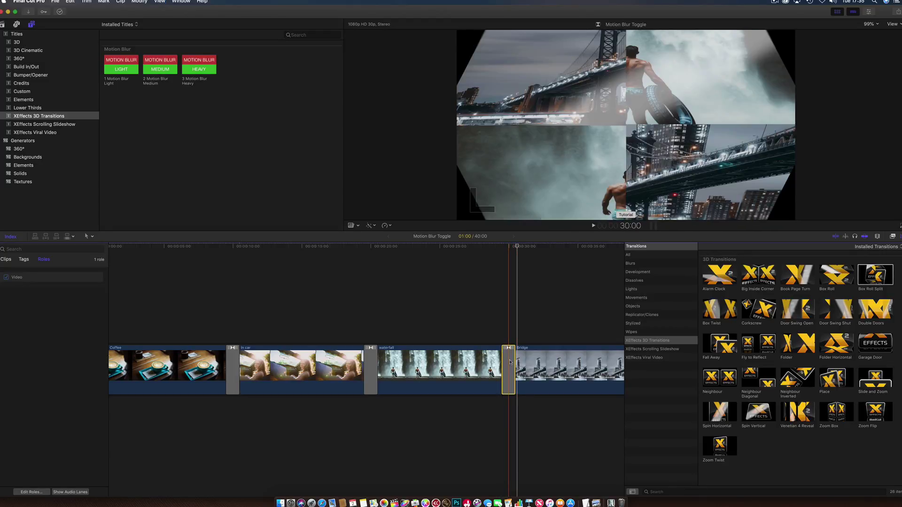
- Lengthen the first and third transitions to about 2:06 and the middle one to about 2:14, then play back all three
left_click_drag(510, 362, 524, 363)
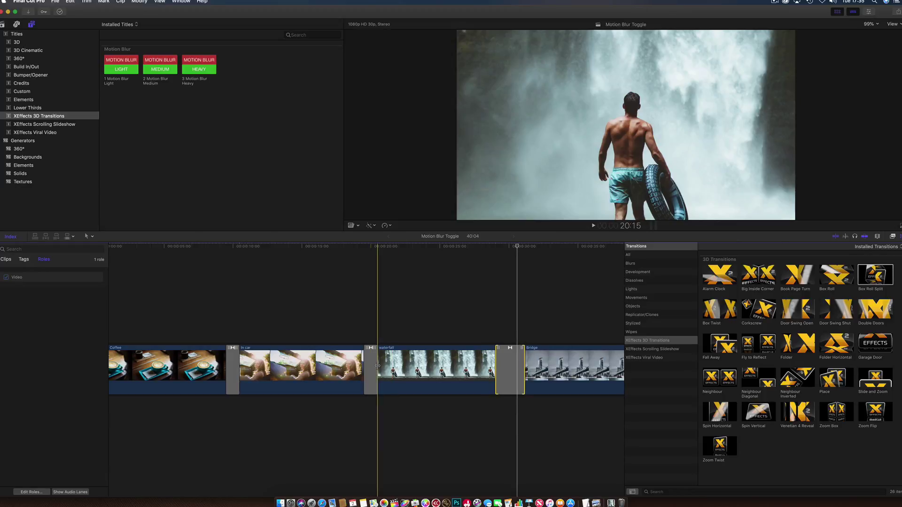
left_click_drag(379, 366, 387, 366)
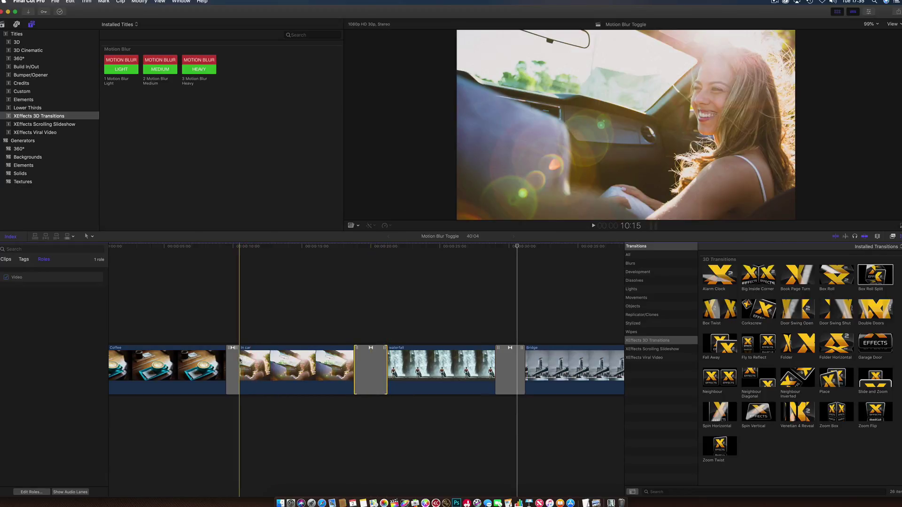
left_click_drag(244, 359, 252, 359)
key("space")
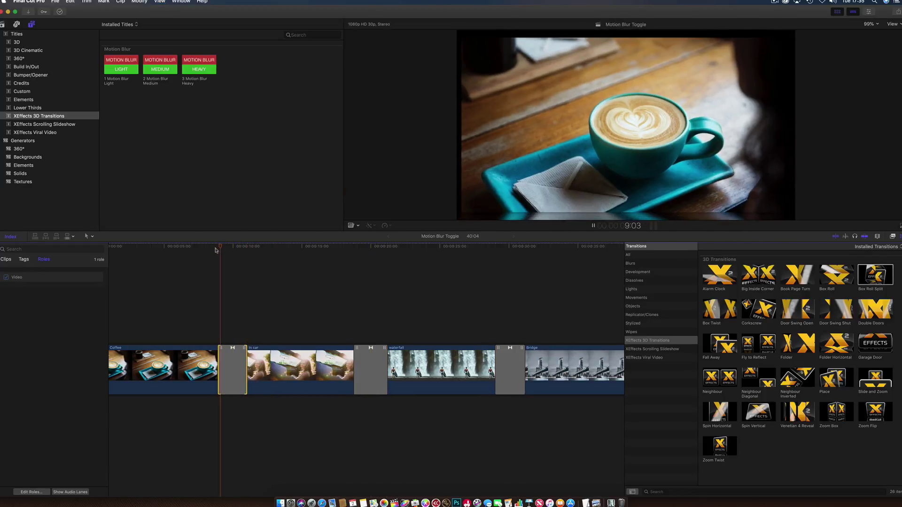
left_click(348, 249)
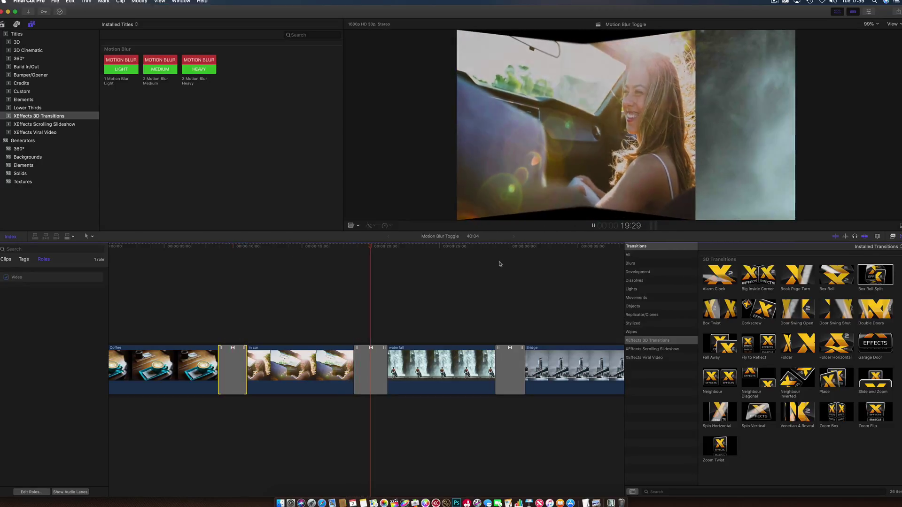
left_click(495, 256)
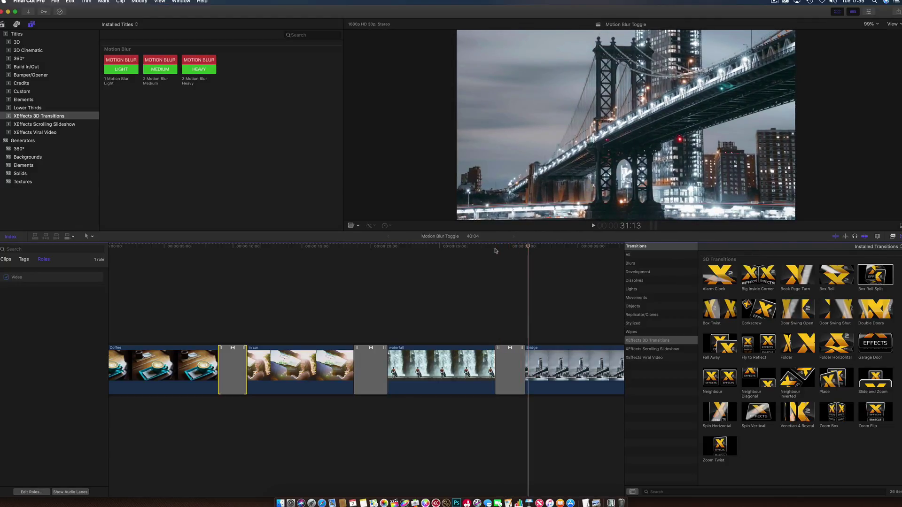
key("space")
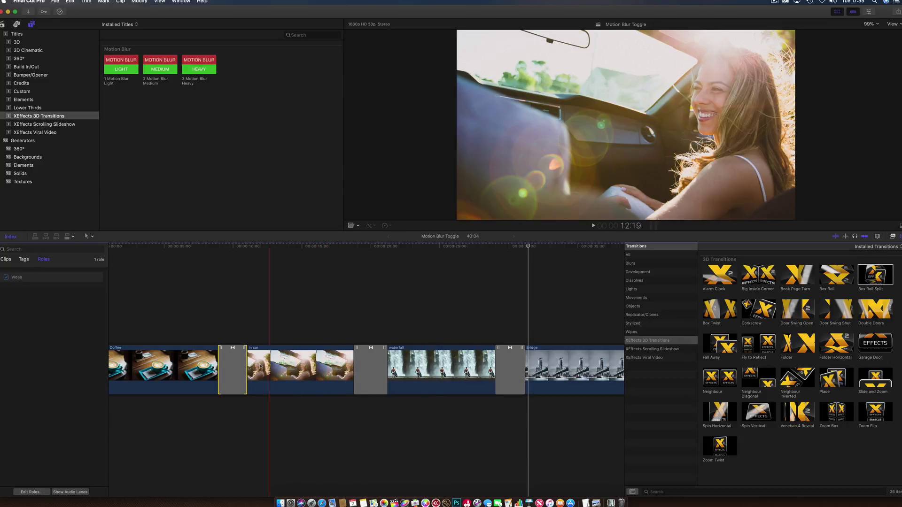
- Connect the 2 Motion Blur Medium title over the Coffee to In car transition, matching its length, and preview the blur
left_click(231, 366)
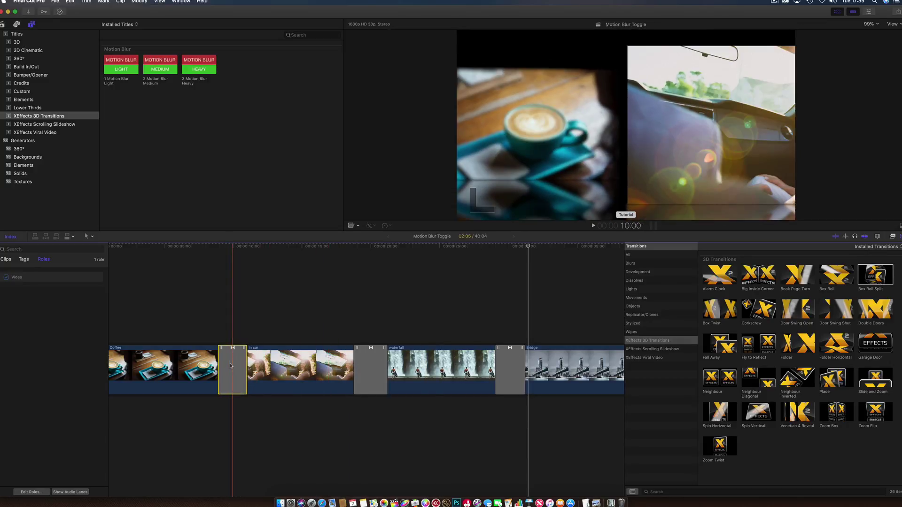
left_click(230, 365)
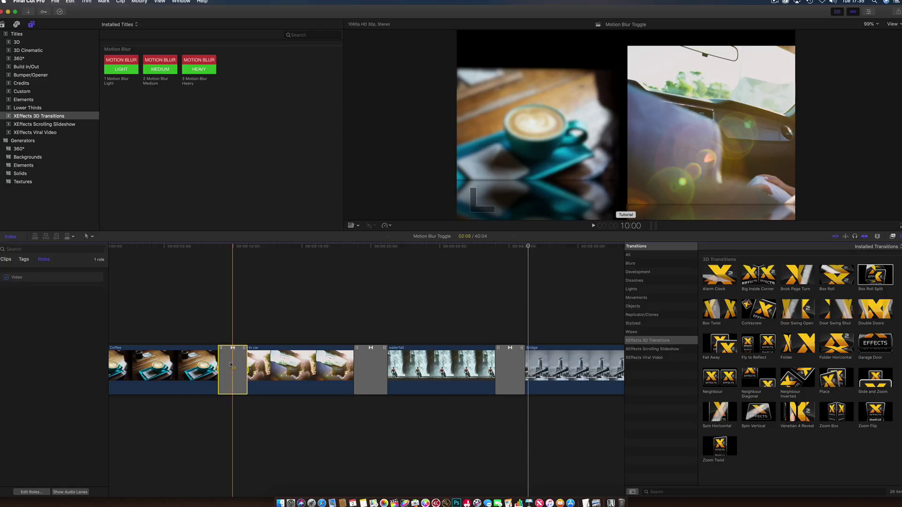
left_click(157, 71)
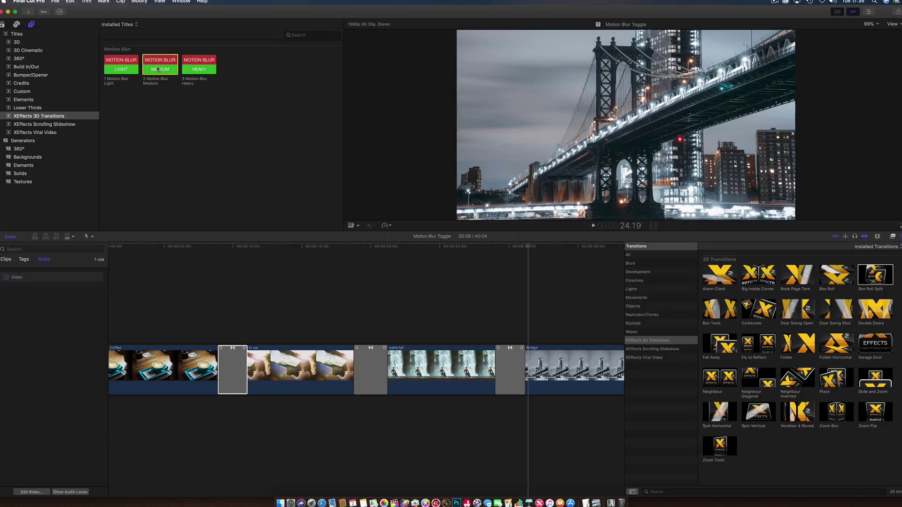
left_click_drag(158, 69, 232, 339)
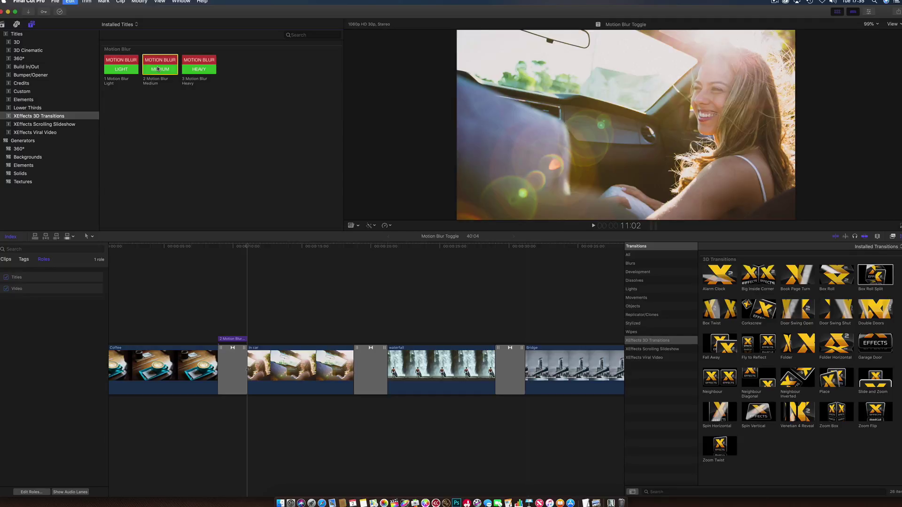
key("space")
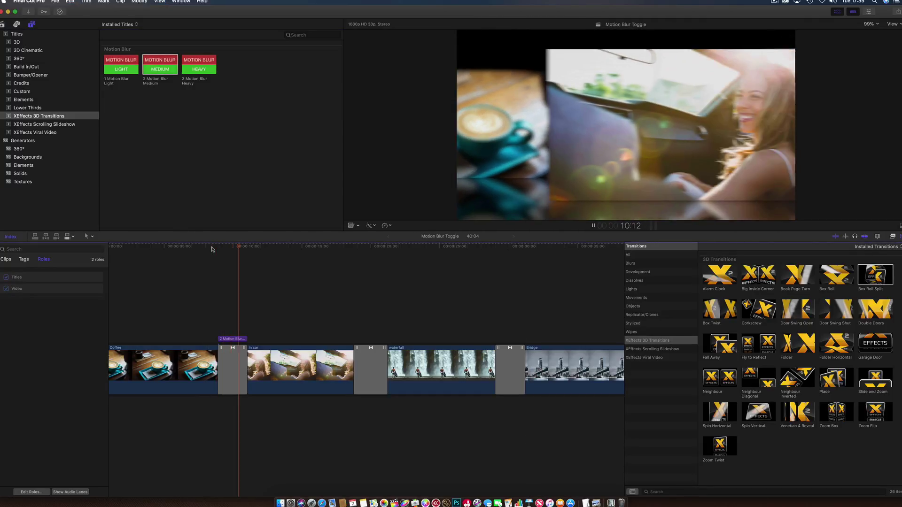
key("space")
left_click(233, 247)
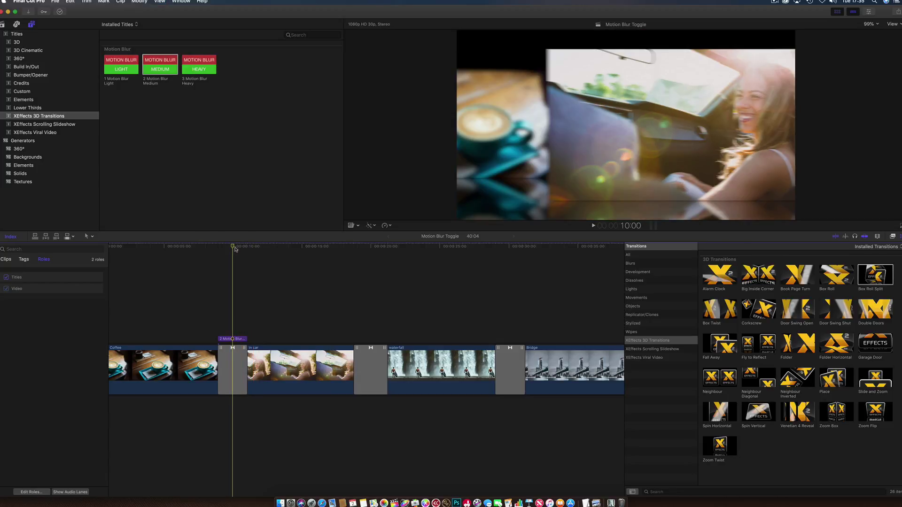
key("space")
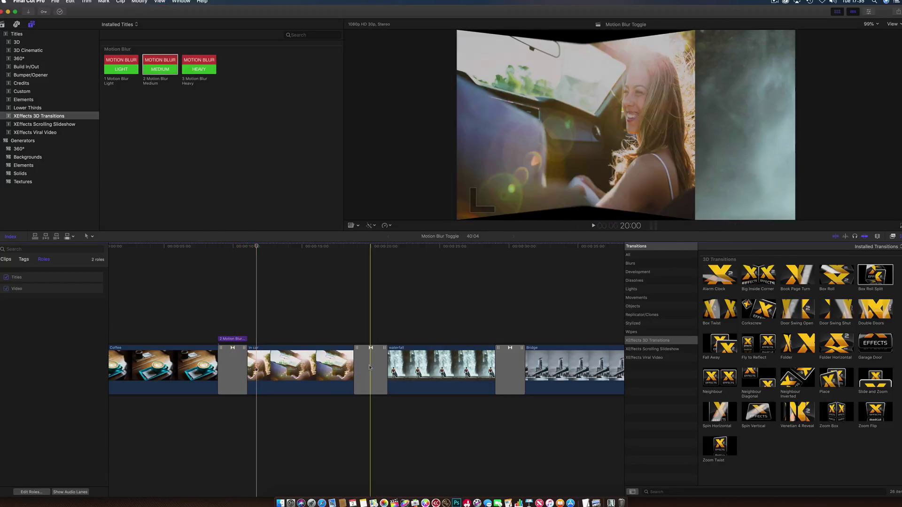
- Connect the 3 Motion Blur Heavy title over the In car to waterfall transition and play back the result
left_click(369, 368)
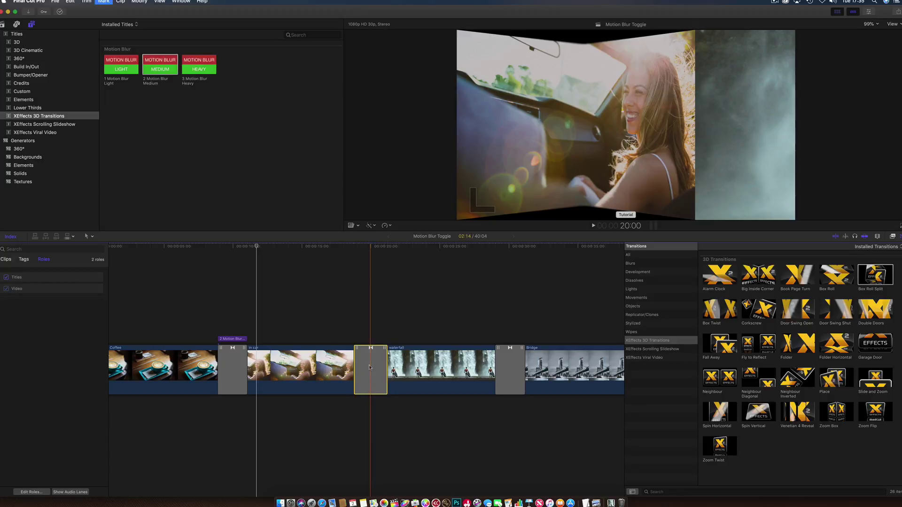
left_click(197, 71)
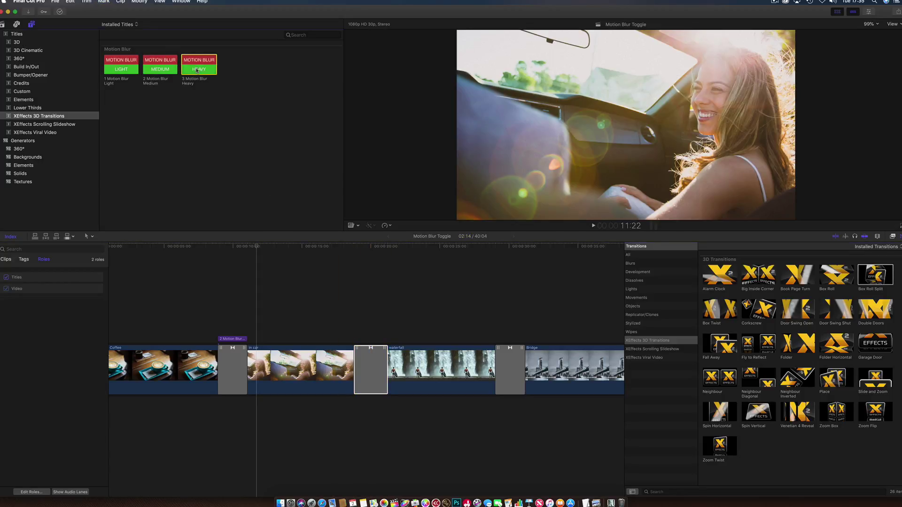
key("q")
left_click(354, 247)
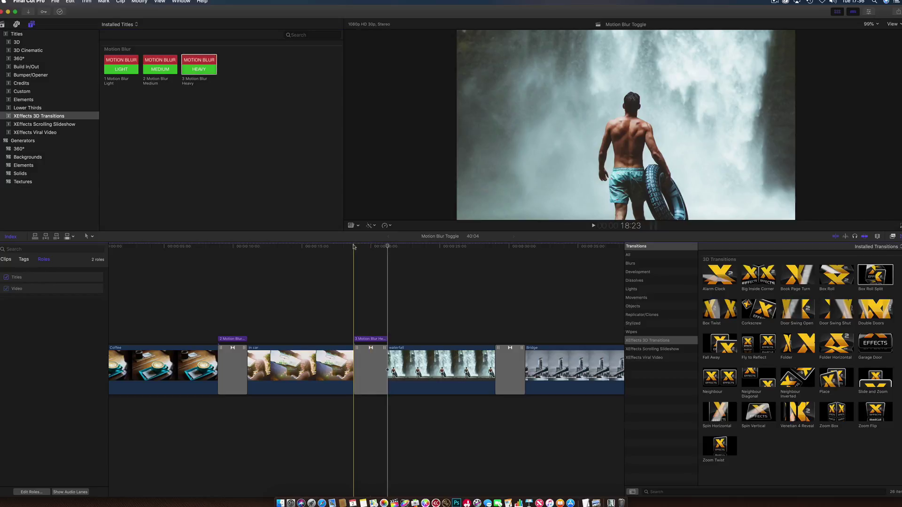
key("space")
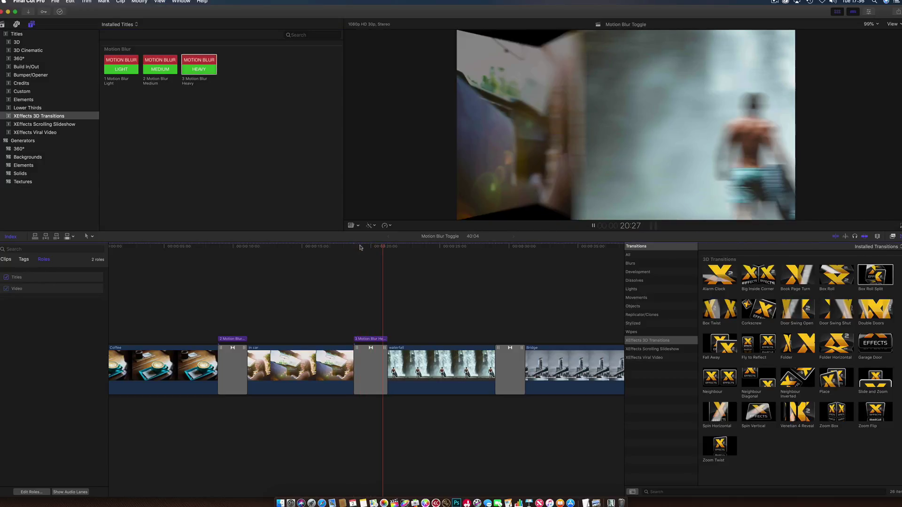
key("space")
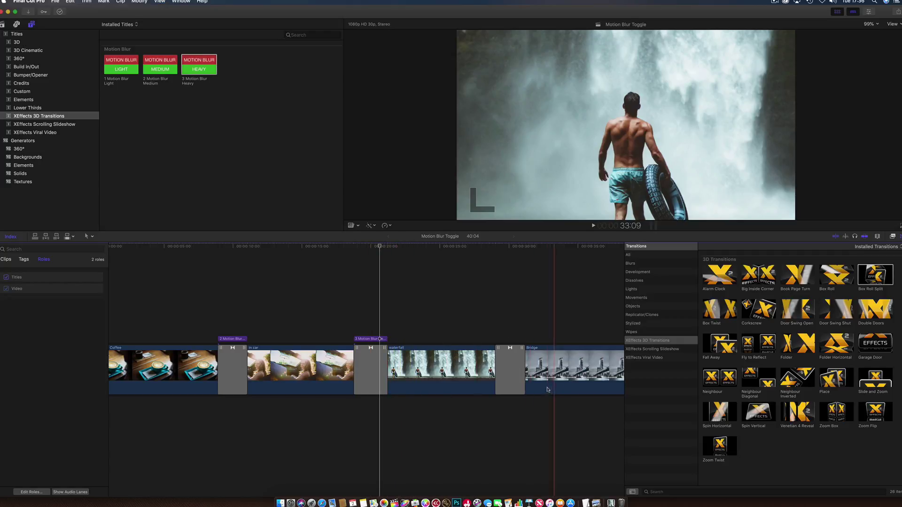
- Connect the 3 Motion Blur Heavy title over the waterfall to Bridge transition and examine the blur at several points
left_click(512, 371)
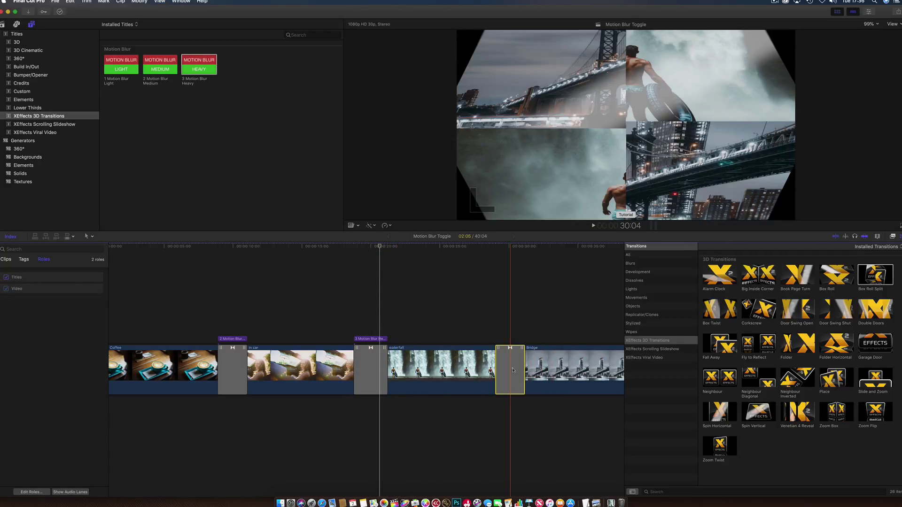
left_click_drag(513, 370, 513, 371)
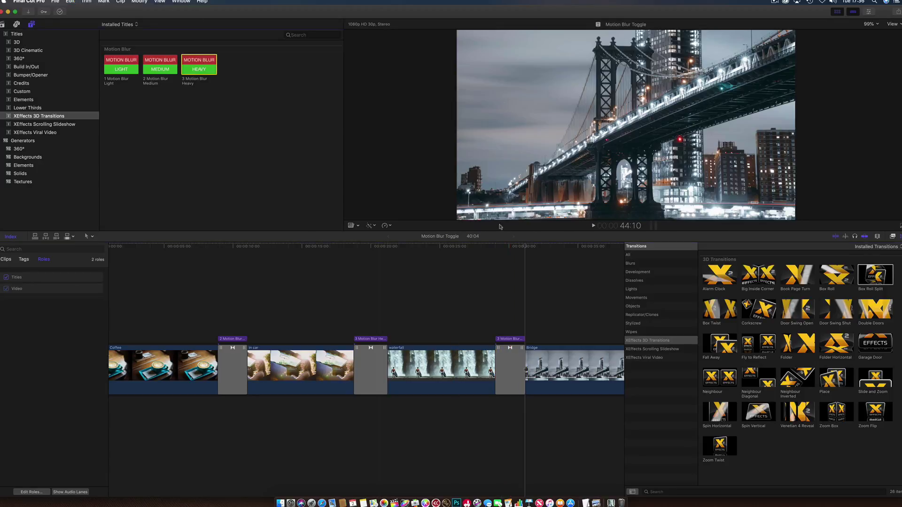
left_click_drag(514, 249, 500, 250)
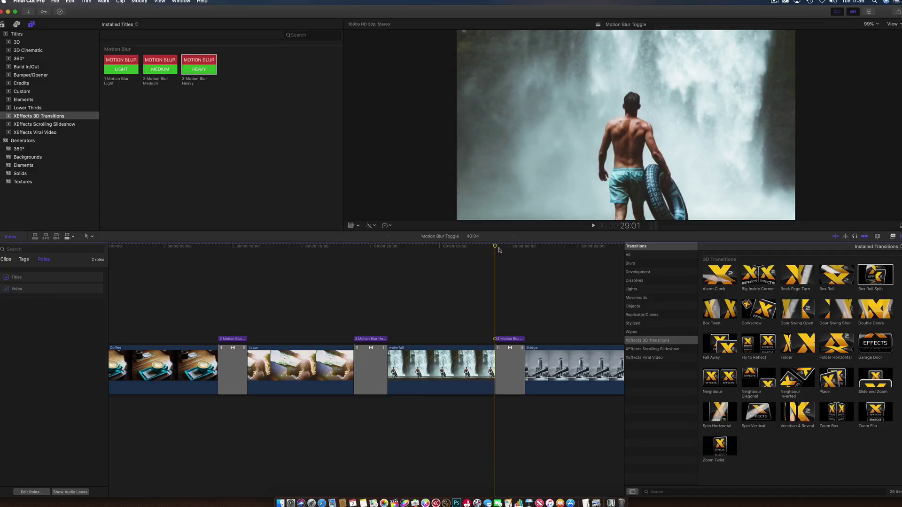
key("space")
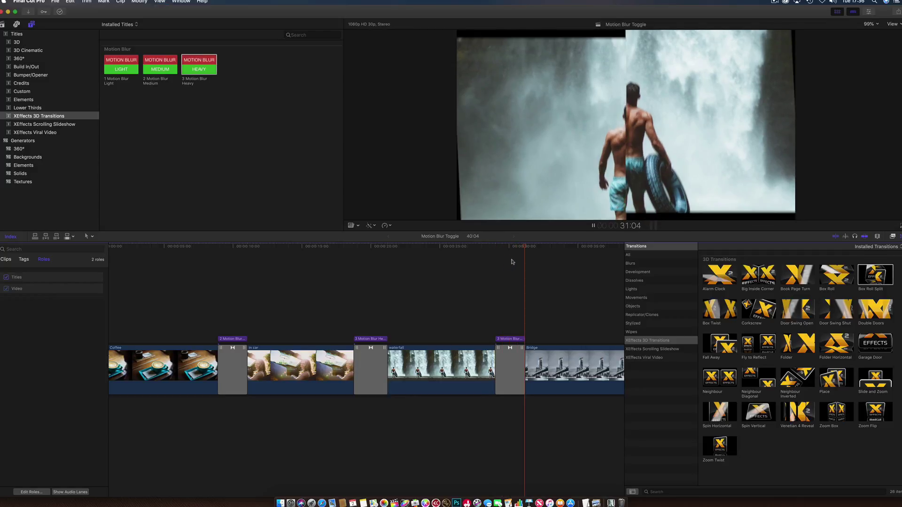
left_click(516, 249)
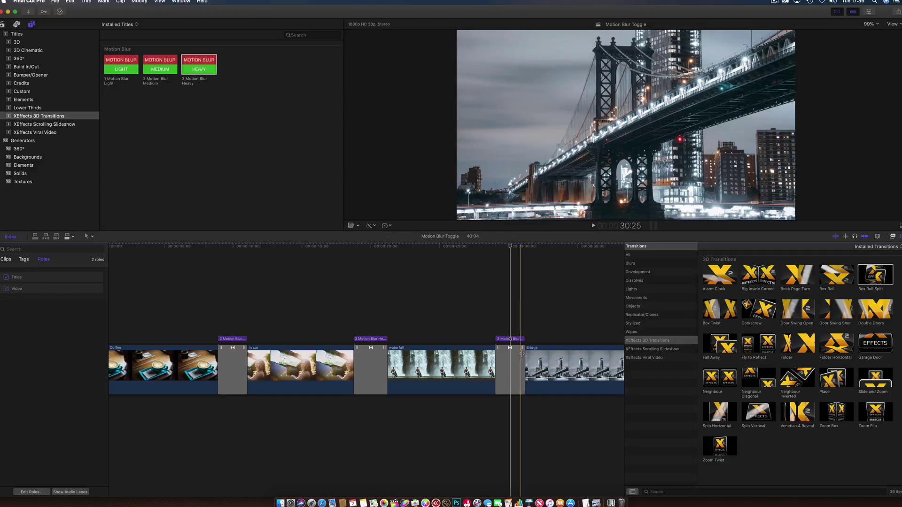
left_click(510, 256)
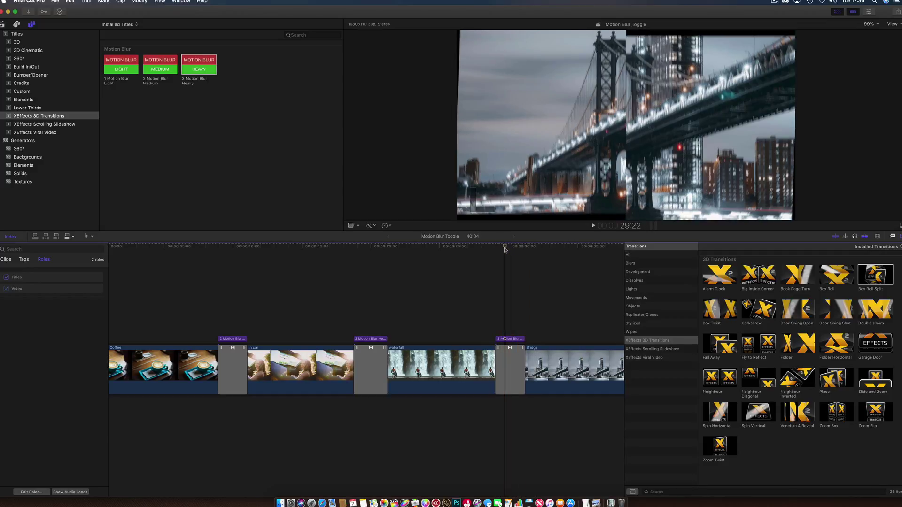
left_click(523, 249)
left_click_drag(523, 249, 504, 252)
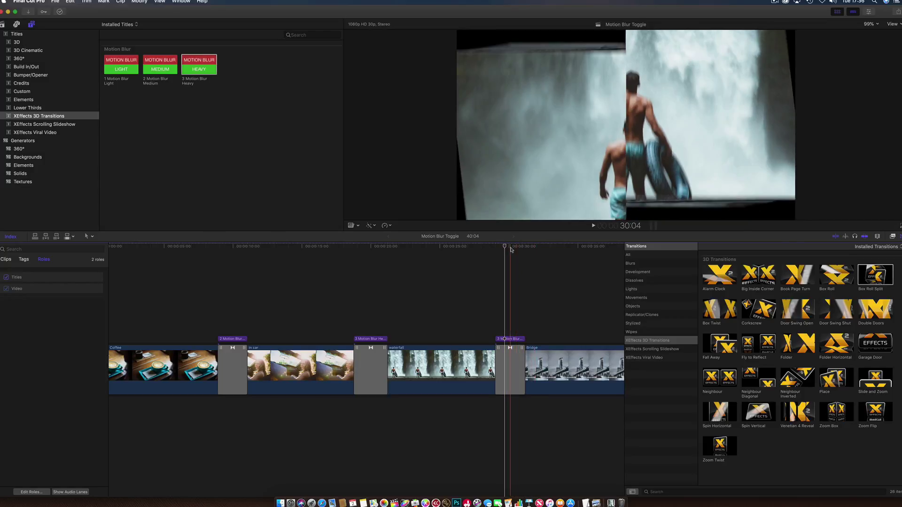
left_click_drag(508, 249, 508, 248)
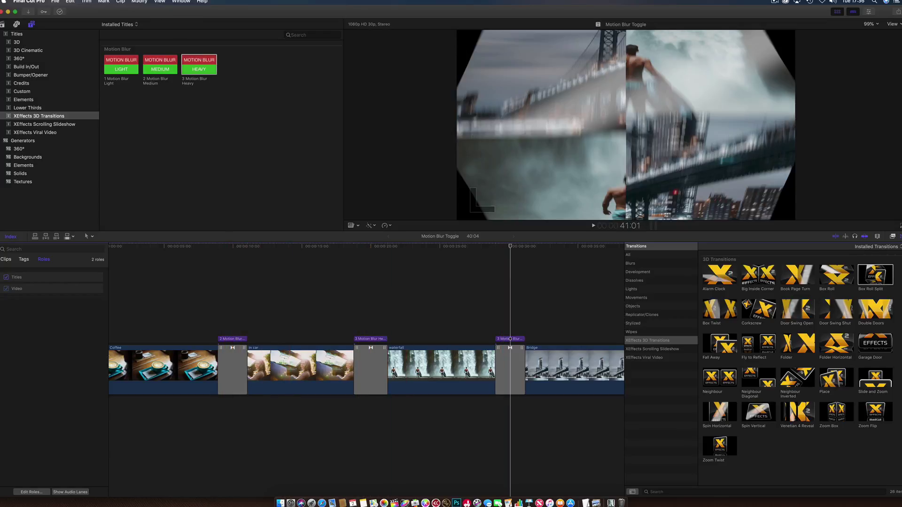
- Create a new video role named "Motion blur" for the library and apply the role changes
left_click(135, 1)
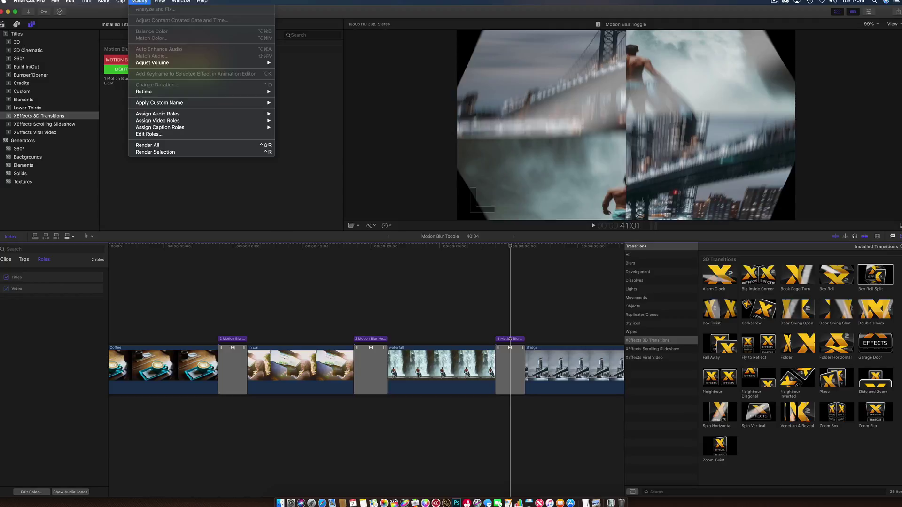
left_click(170, 135)
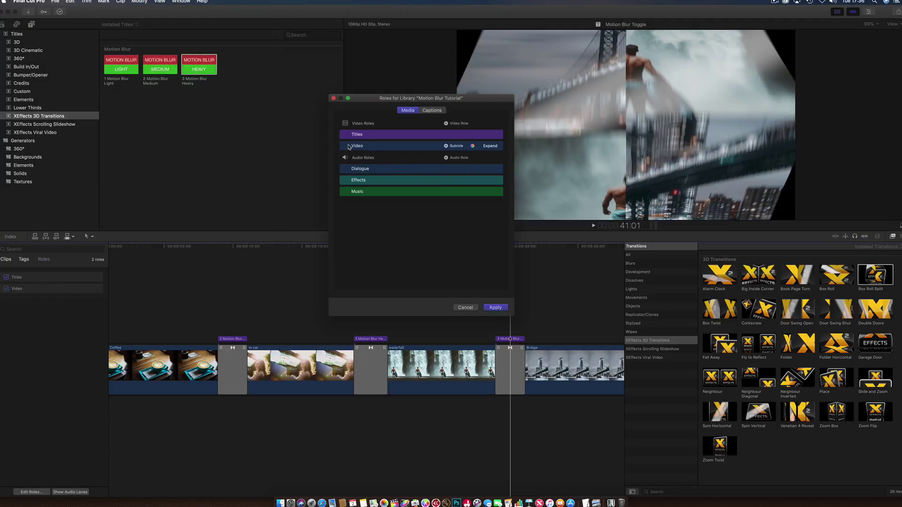
left_click(446, 124)
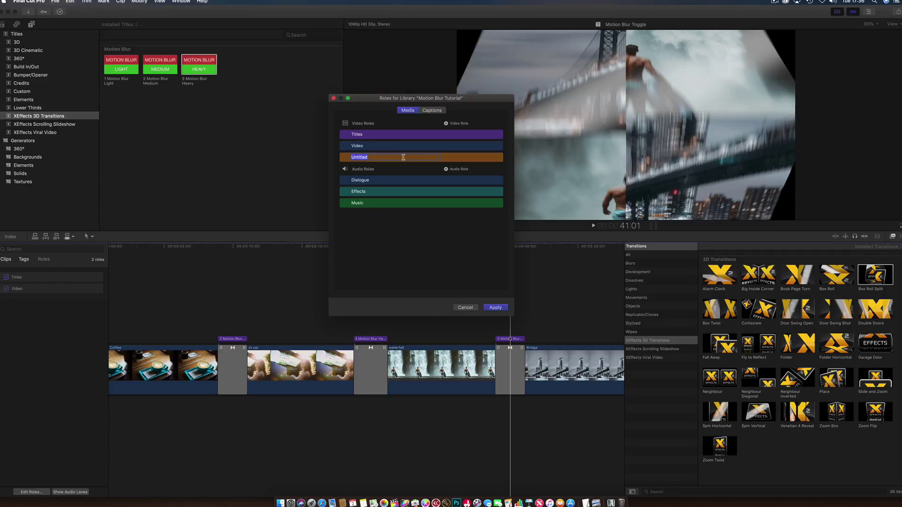
type("Moti")
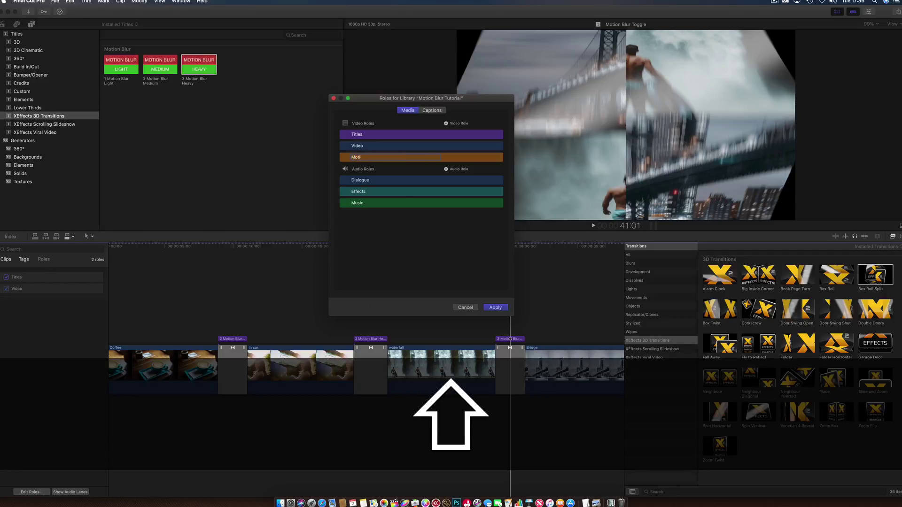
type("on blur")
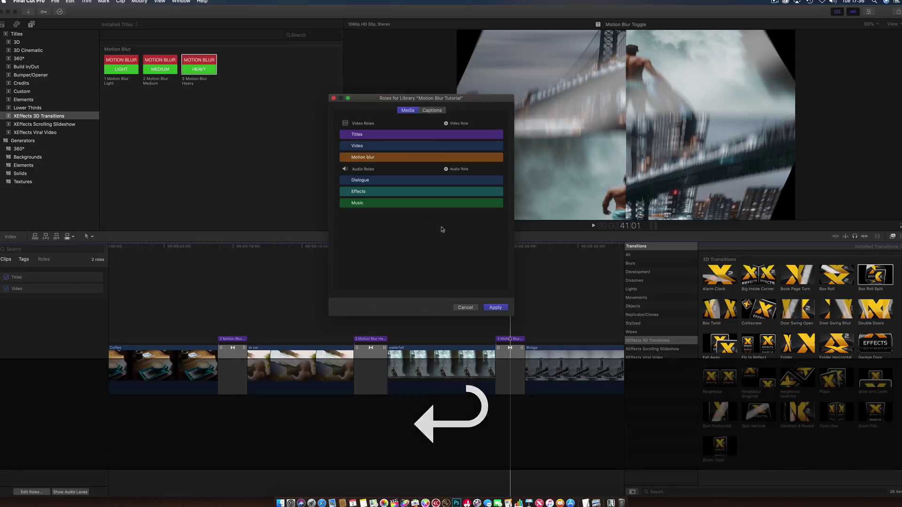
left_click(495, 308)
- Assign the Motion blur video role to all three motion blur titles above the timeline transitions
mouse_move(200, 323)
left_mouse_down()
mouse_move(525, 343)
mouse_move(502, 342)
left_mouse_up()
right_click(501, 341)
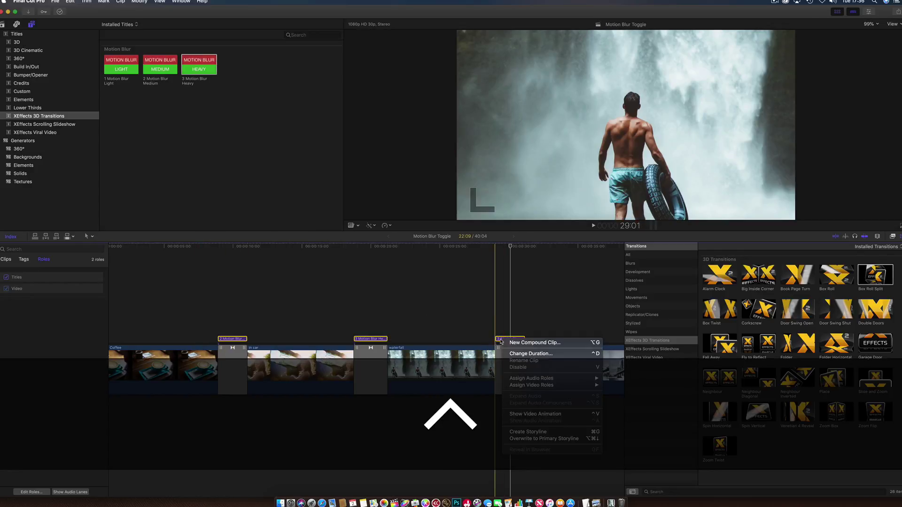
mouse_move(555, 385)
left_click(623, 399)
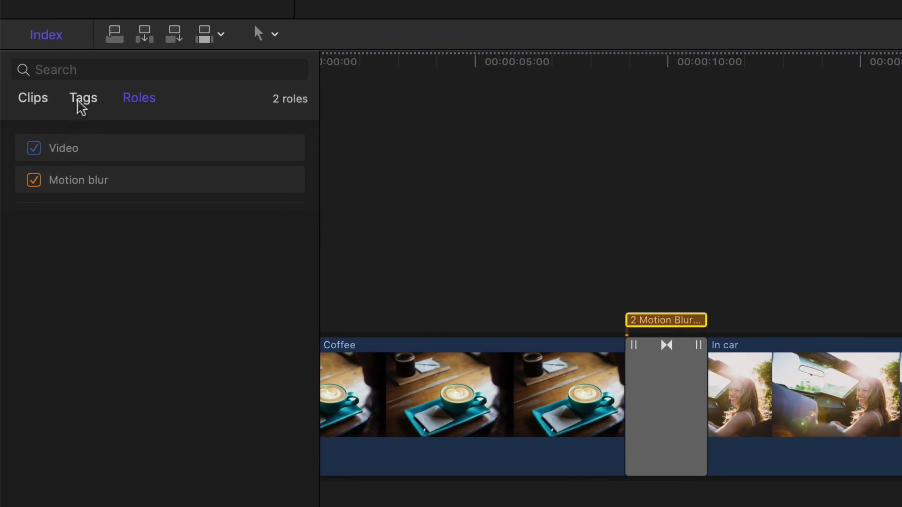
- Disable the Motion blur role for the timeline and play back the Coffee to In car transition without blur
left_click(34, 181)
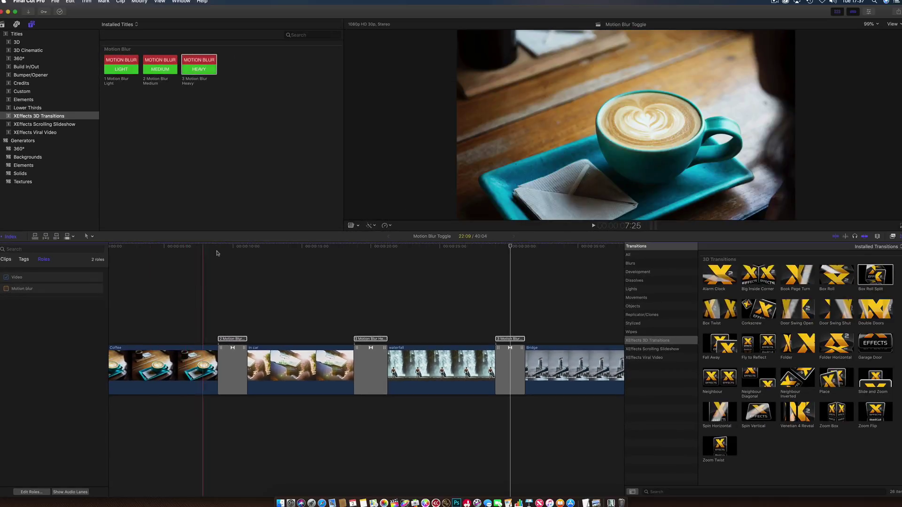
left_click(217, 254)
key("space")
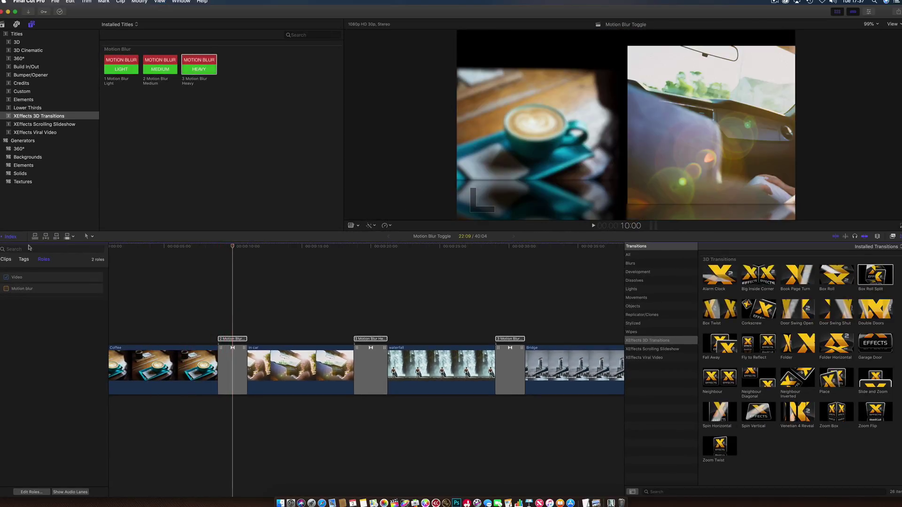
- Re-enable the Motion blur role and play back the Coffee to In car and waterfall to Bridge transitions with blur
left_click(6, 289)
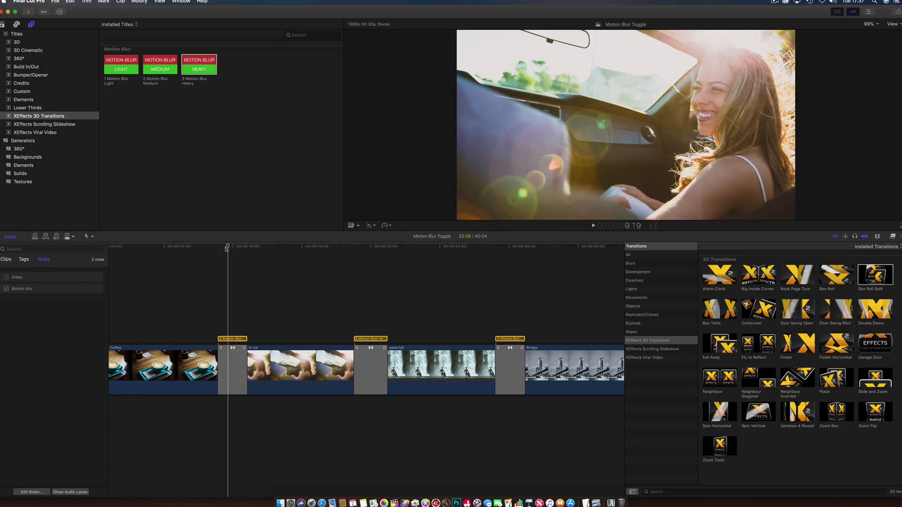
left_click(218, 249)
key("space")
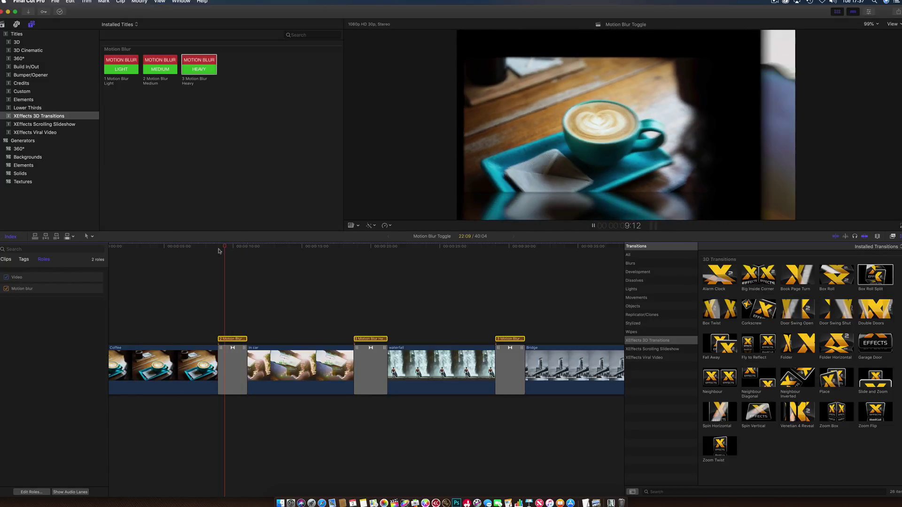
key("space")
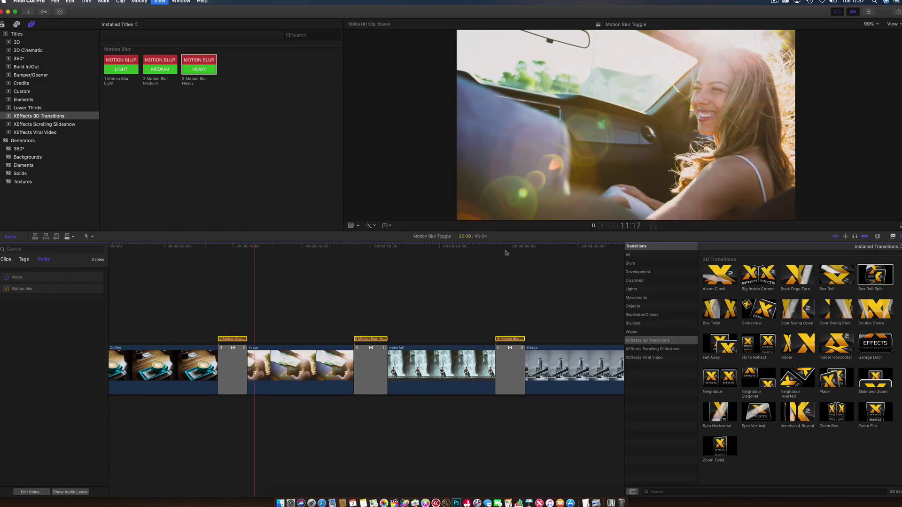
left_click(495, 248)
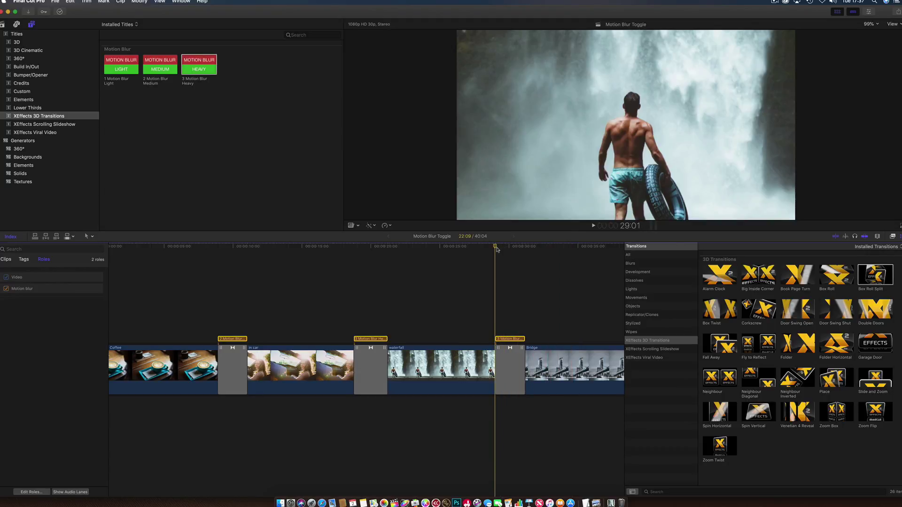
key("space")
key("space")
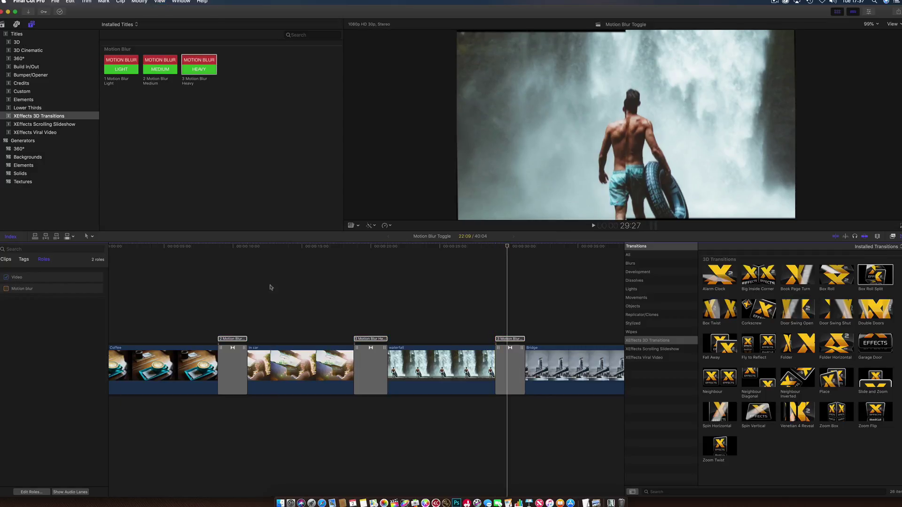
- With the Motion blur role turned off, play back the waterfall to Bridge transition, then park the playhead on the waterfall clip
left_click(494, 247)
key("space")
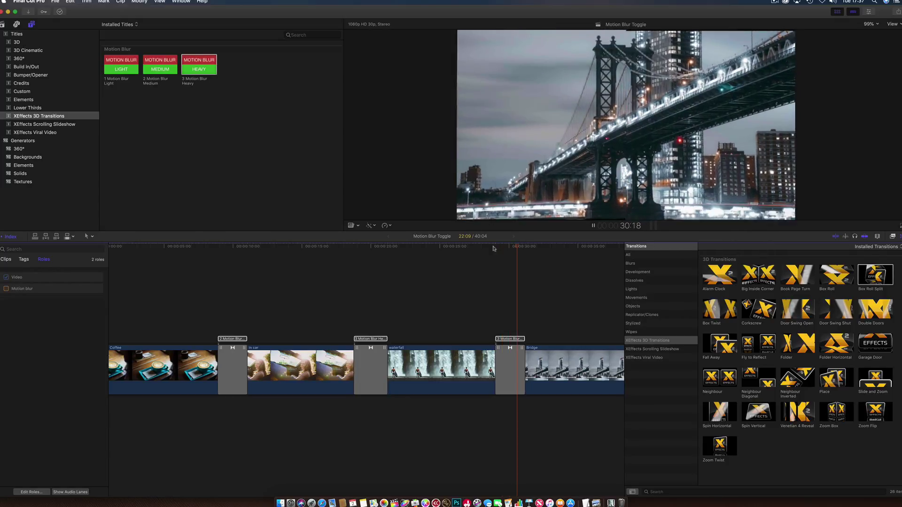
left_click(476, 248)
left_click(446, 249)
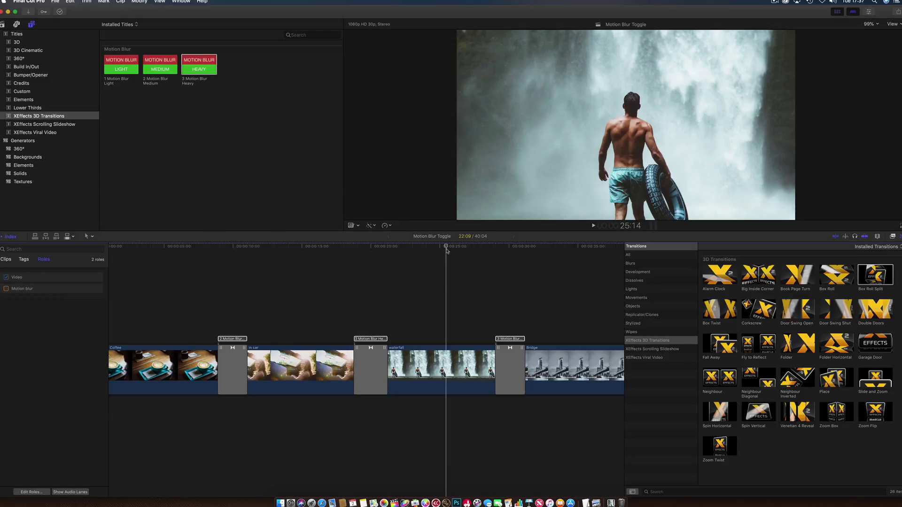
- Turn the Motion blur role on again and select the 3 Motion Blur Heavy title over the In car to waterfall transition
left_click(6, 289)
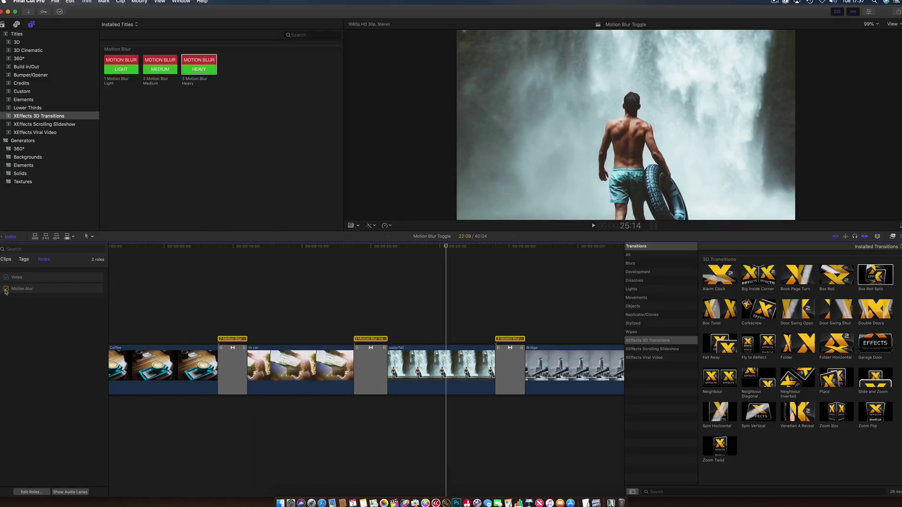
left_click(371, 339)
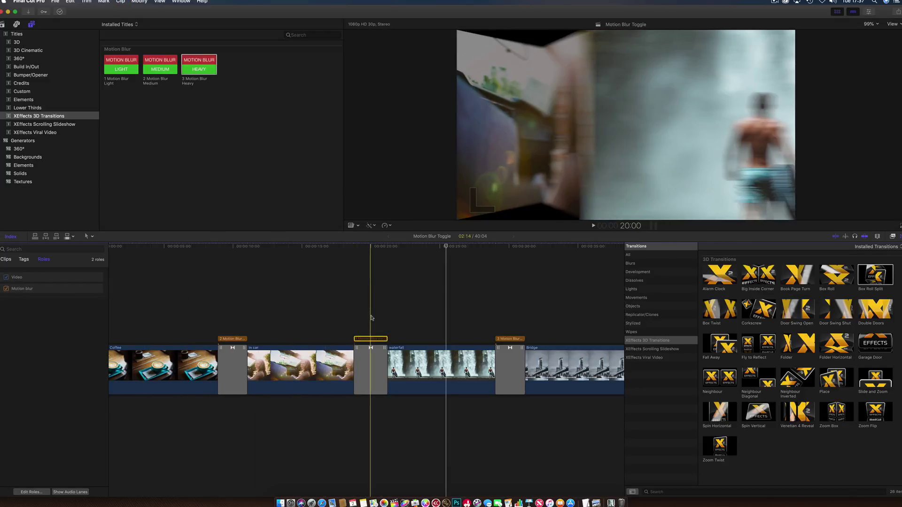